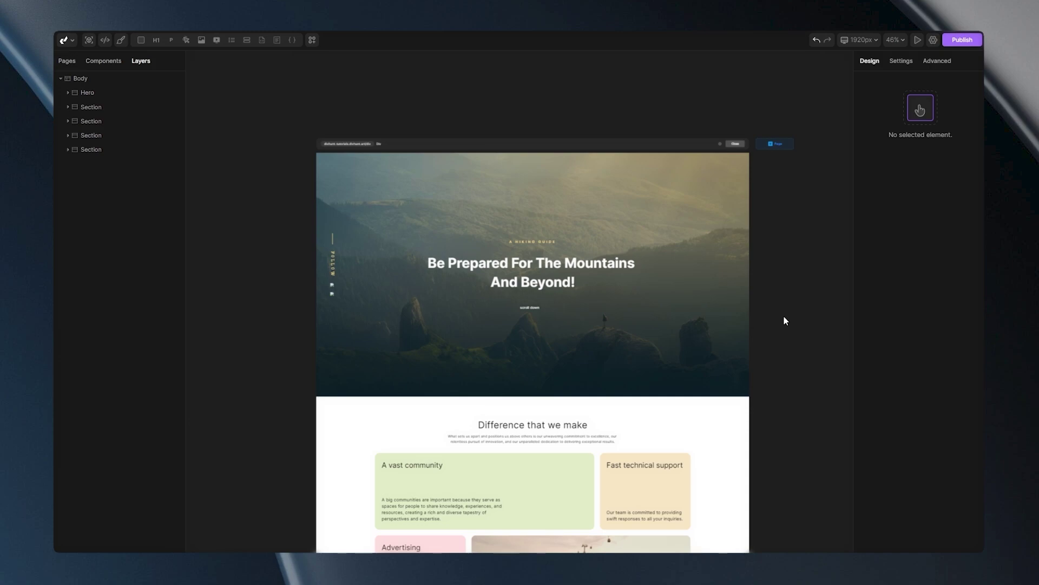
Expand the designers/developers and cards sections in Layers to inspect them, then collapse both
scroll(807, 303, down, 2)
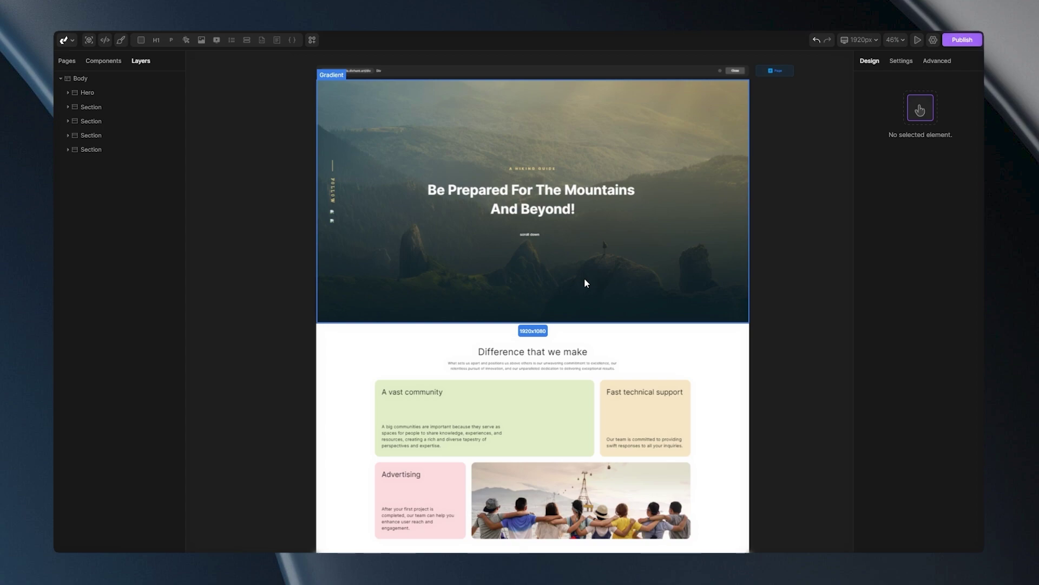
scroll(590, 277, down, 3)
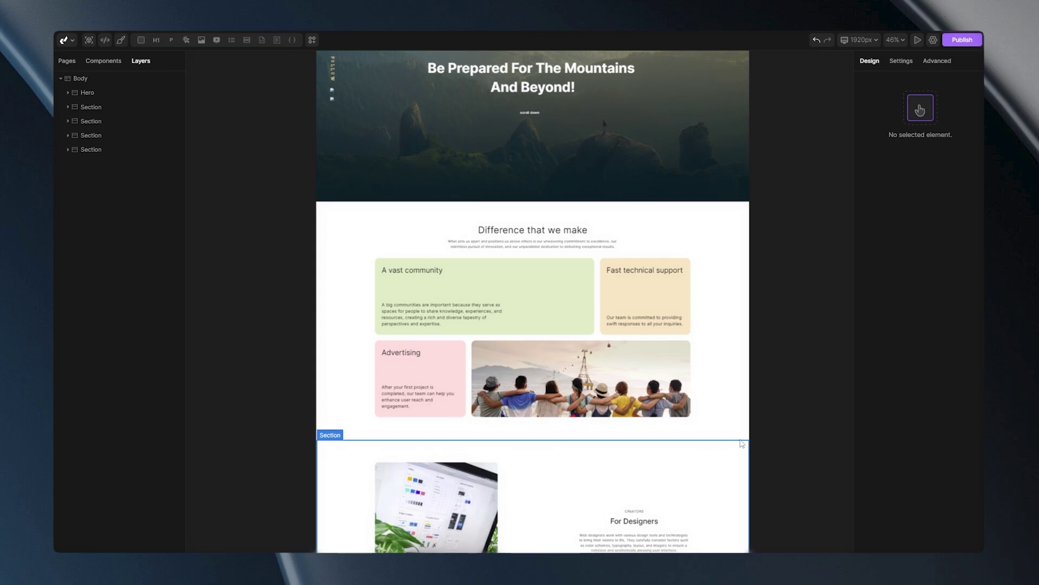
scroll(792, 362, down, 7)
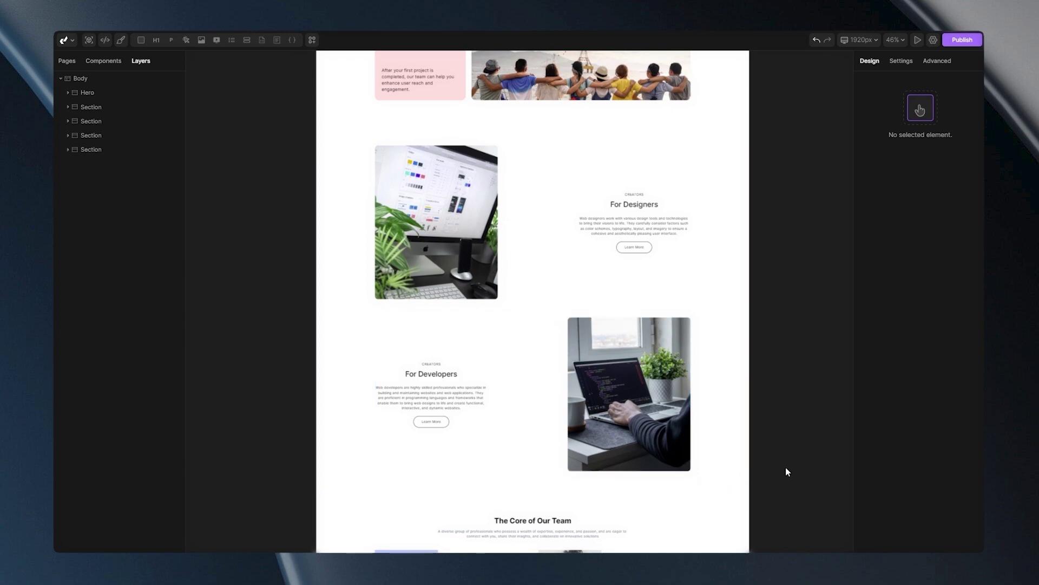
scroll(786, 468, up, 13)
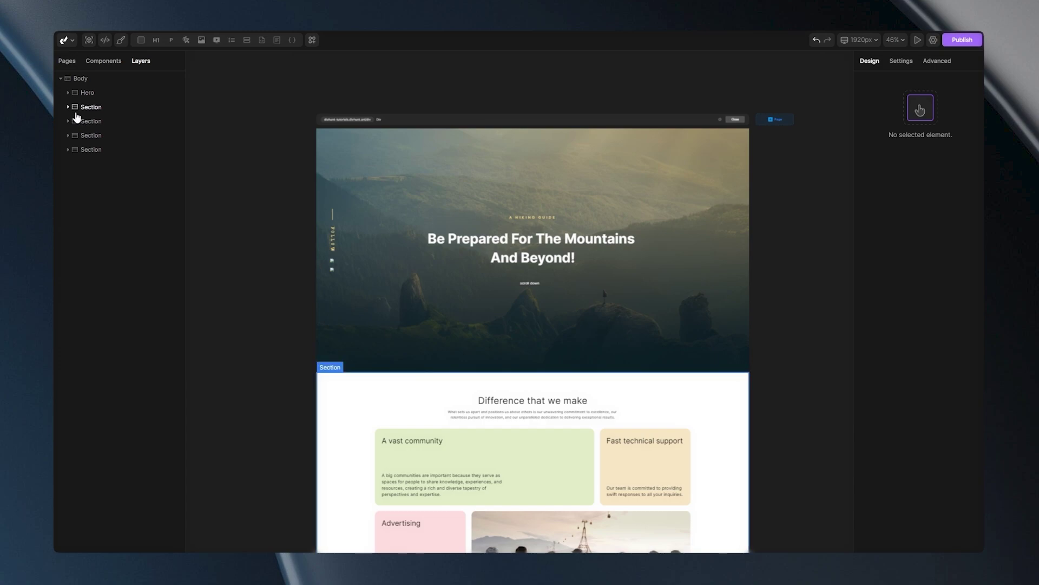
click(67, 122)
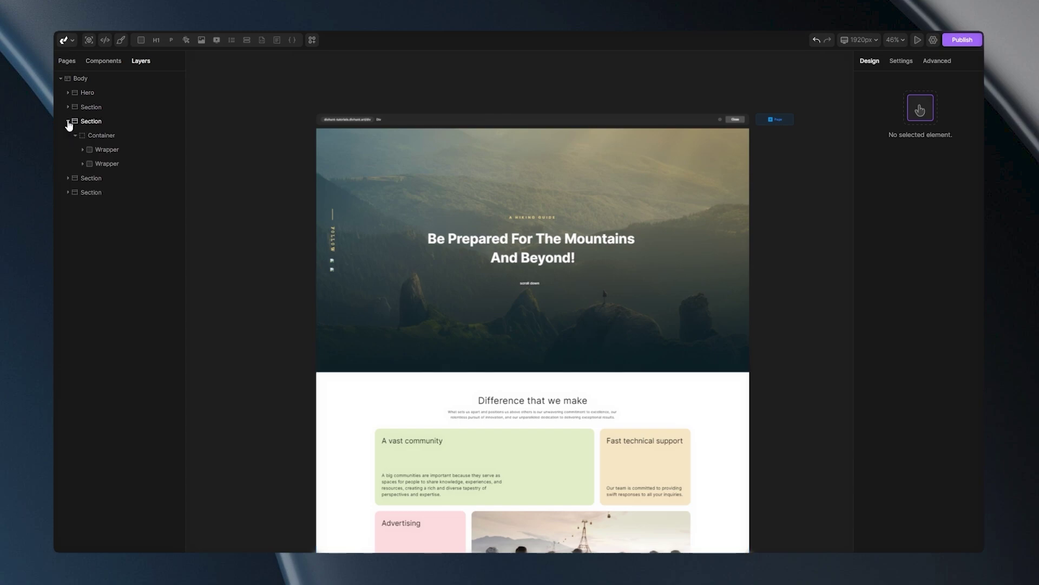
click(82, 150)
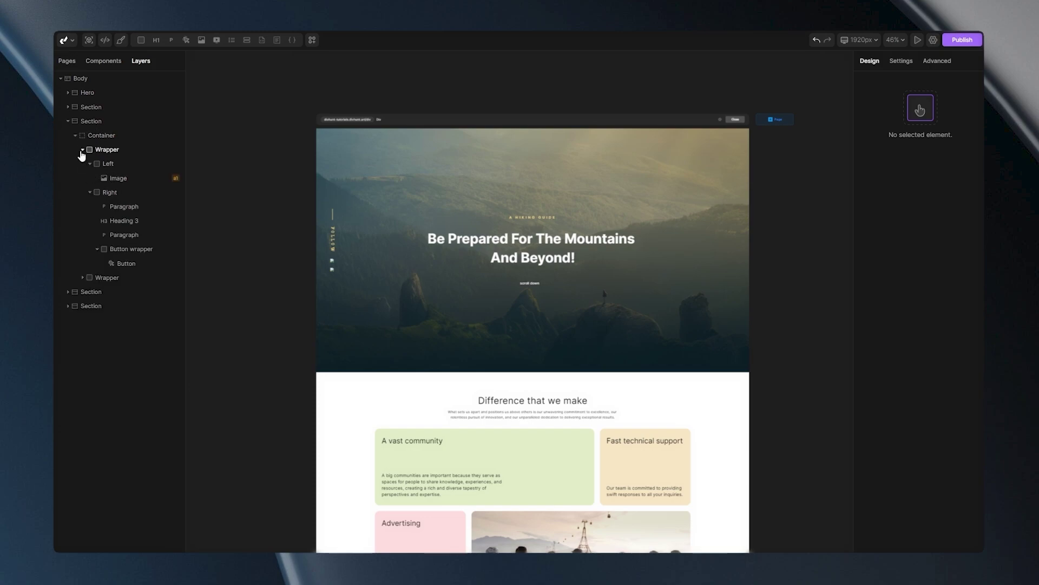
click(68, 121)
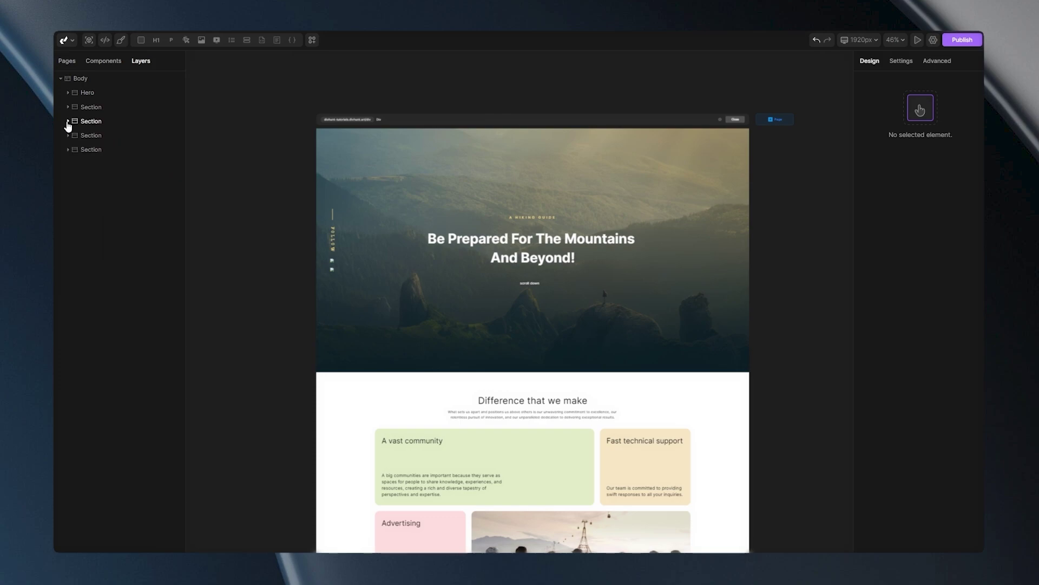
click(68, 107)
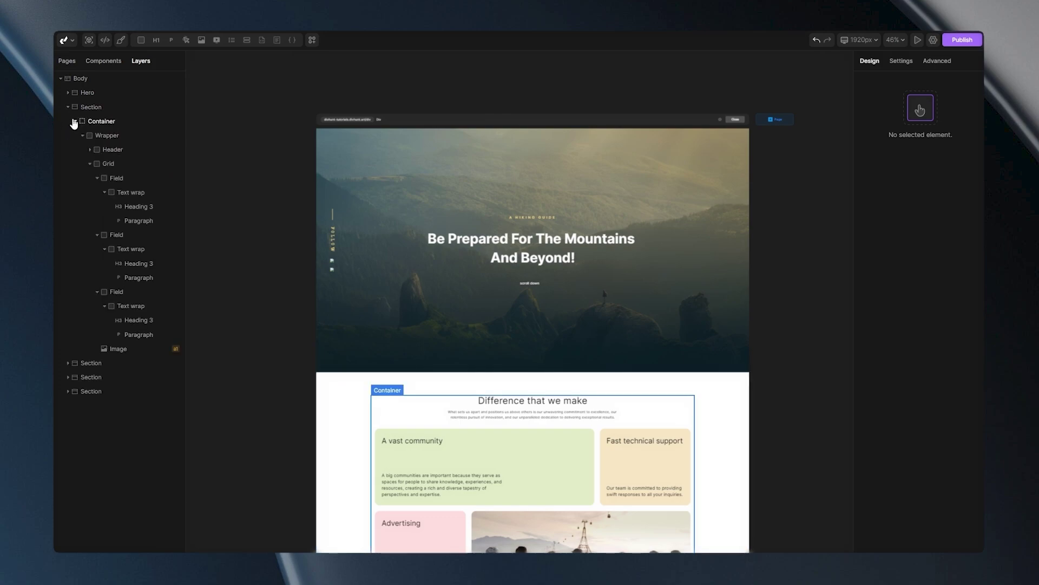
click(74, 122)
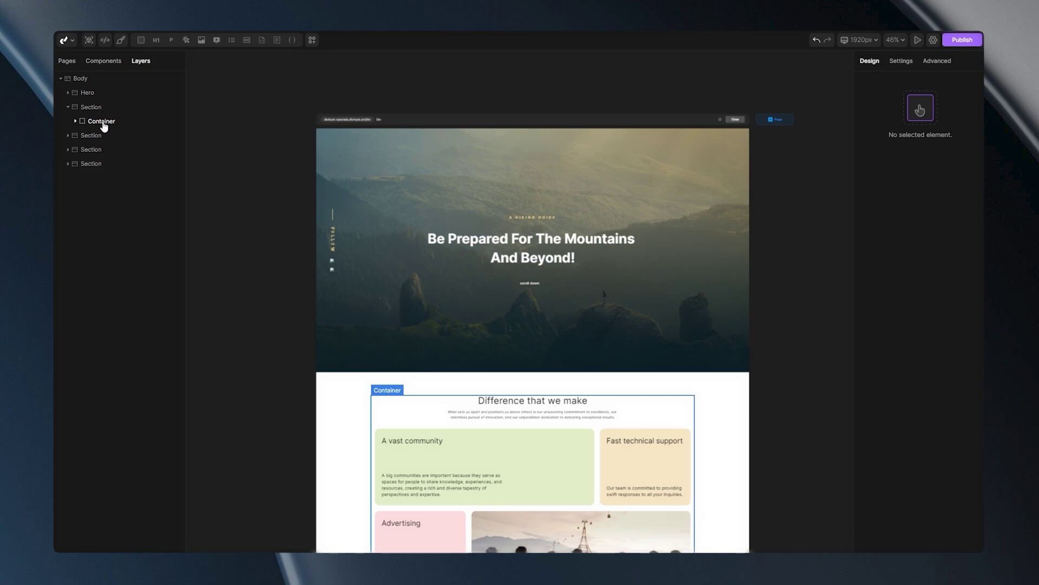
click(68, 107)
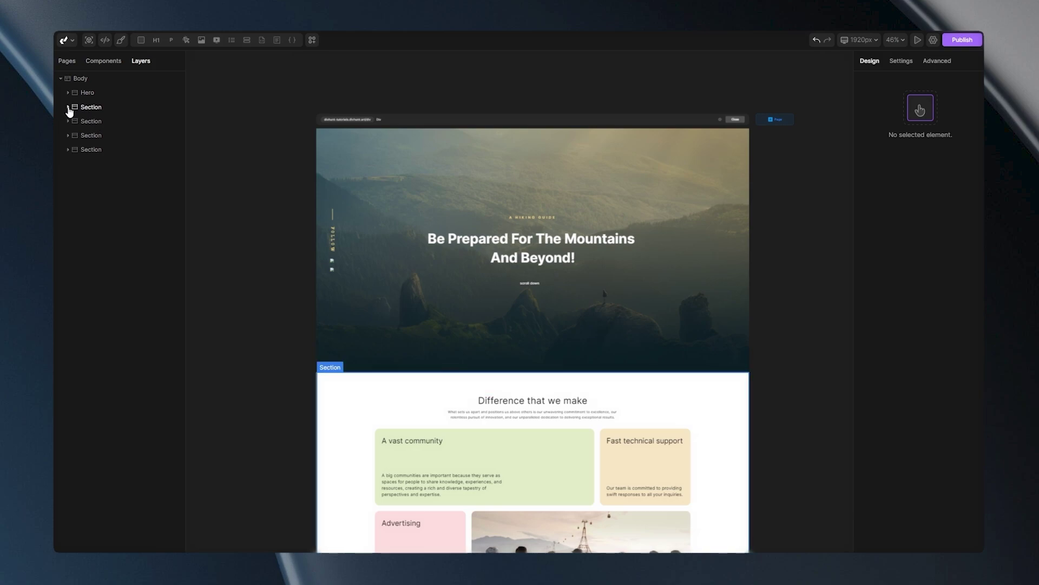
Append a new empty Section to the end of Body and select it
click(83, 83)
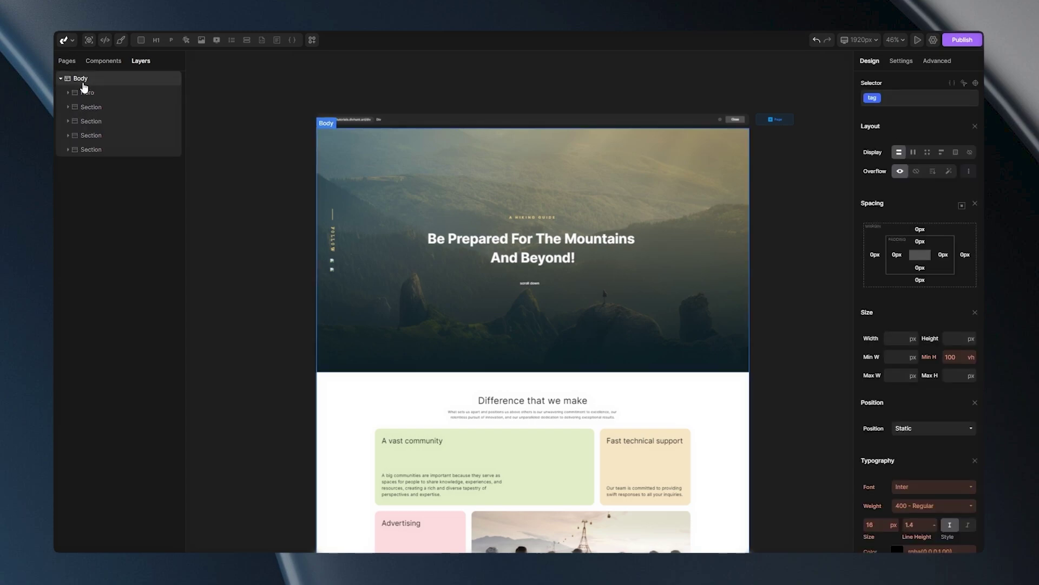
mouse_move(143, 44)
click(143, 76)
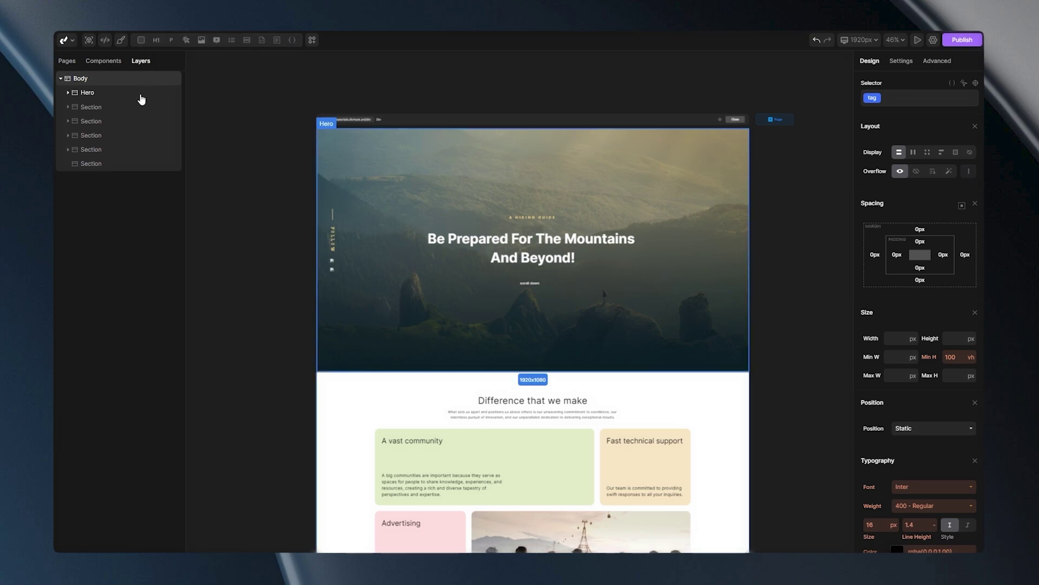
click(92, 165)
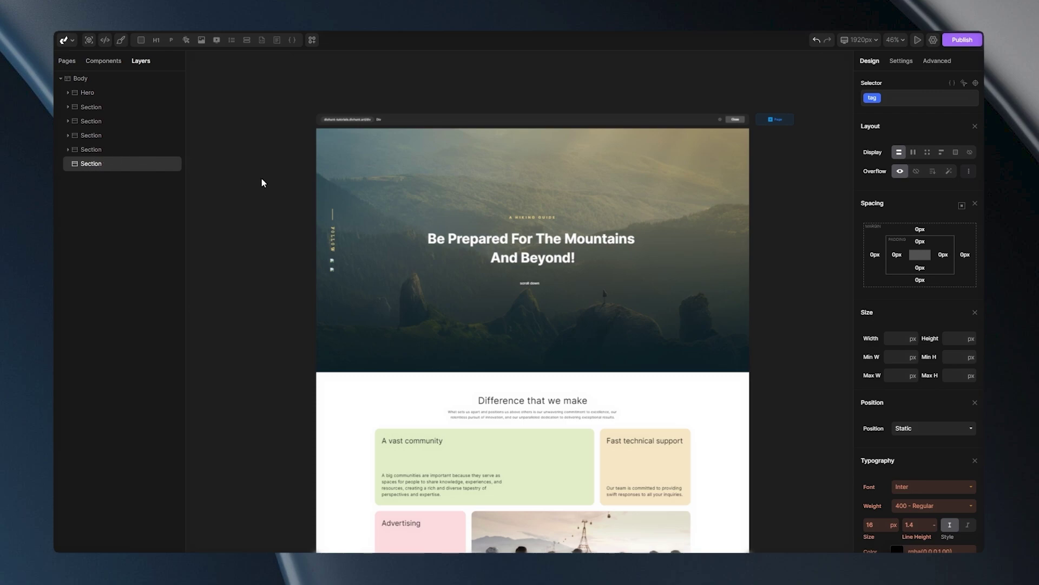
Scroll down to the For Designers / For Developers area and select its section
scroll(401, 227, down, 3)
scroll(413, 230, down, 6)
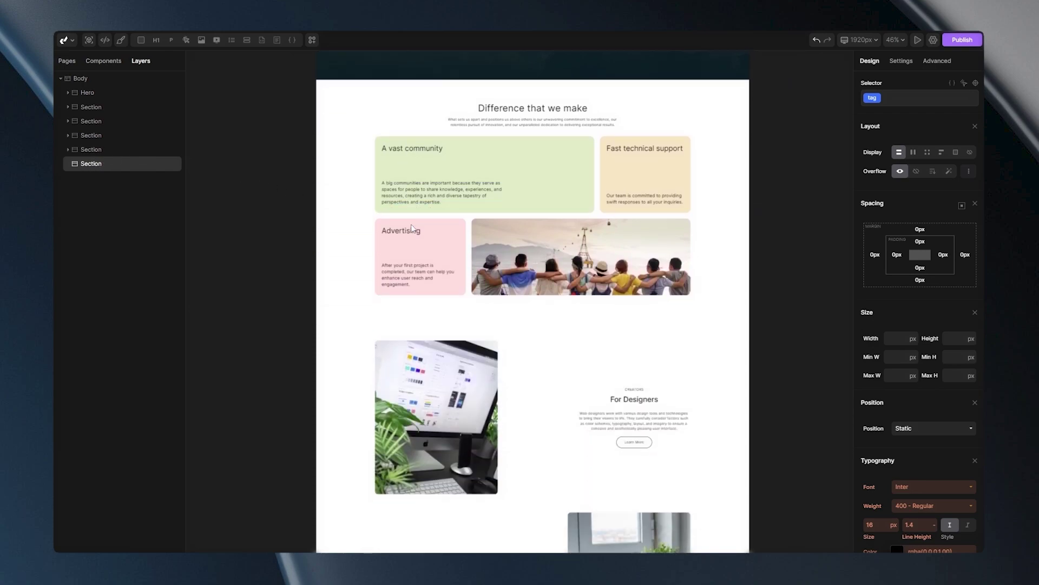
scroll(411, 227, down, 1)
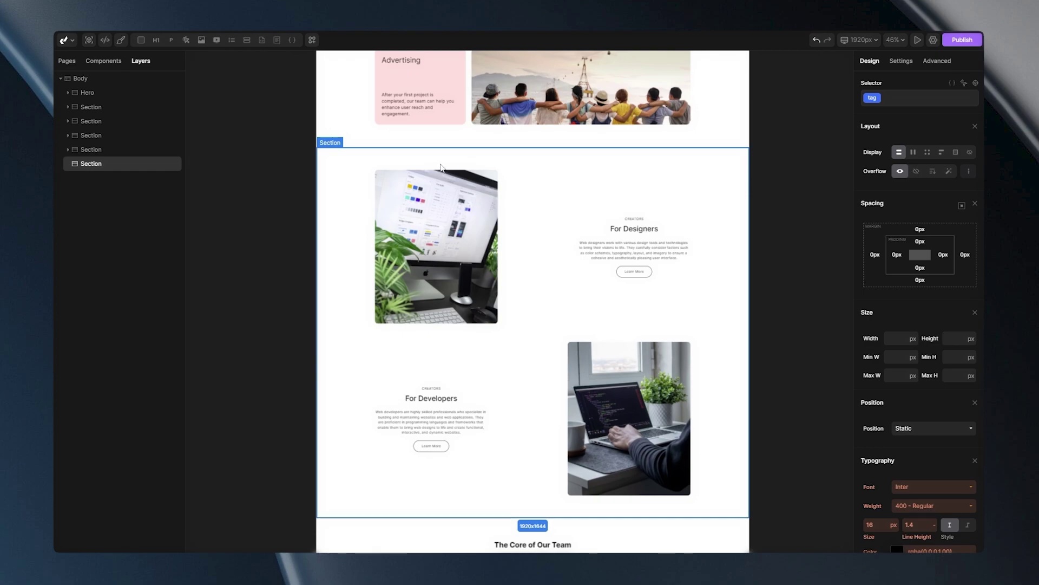
click(345, 163)
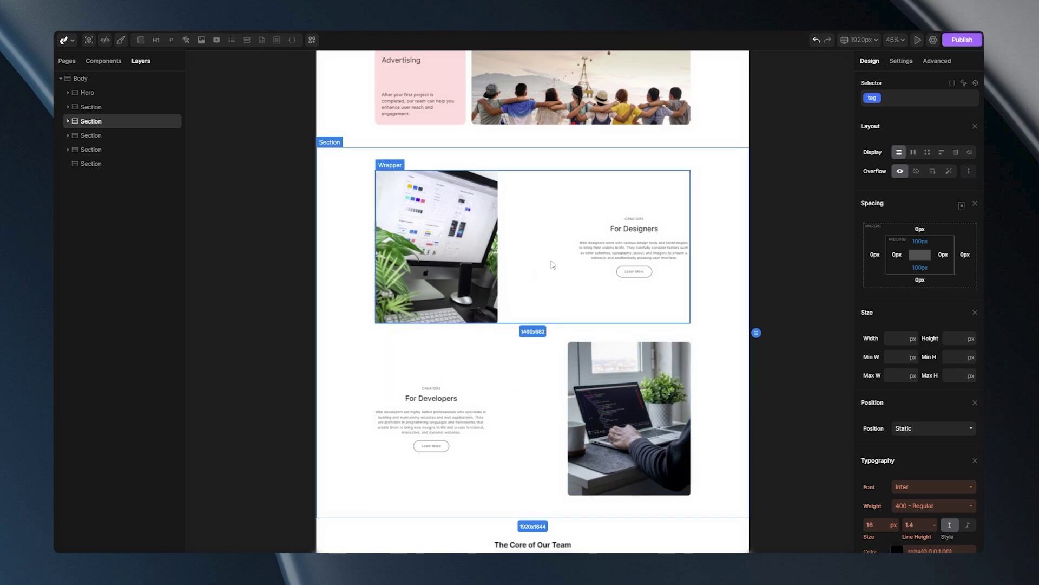
Set the section's background colour to light gray, rgba(232, 232, 232, 1)
scroll(923, 284, down, 6)
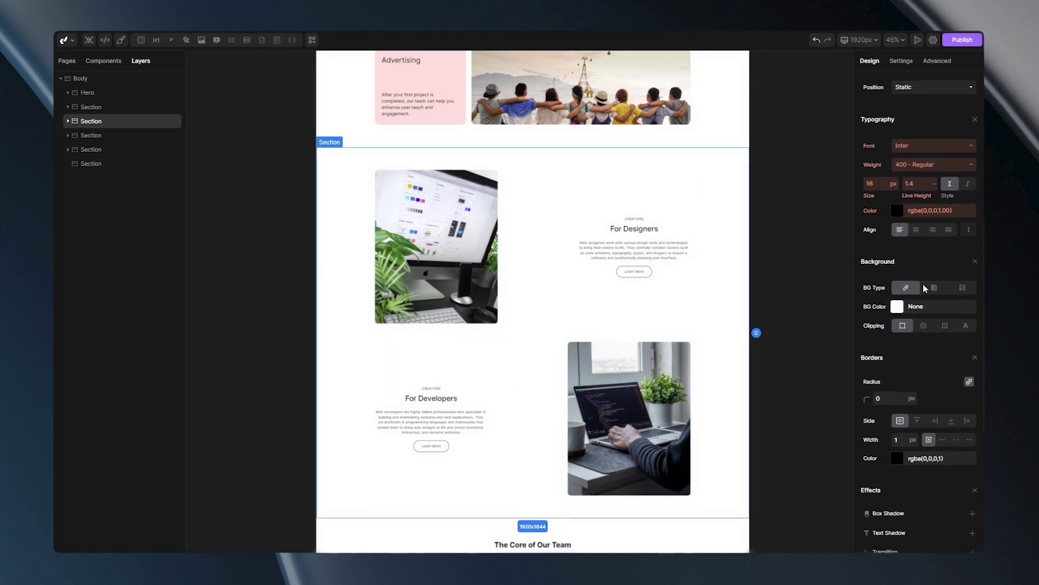
click(899, 307)
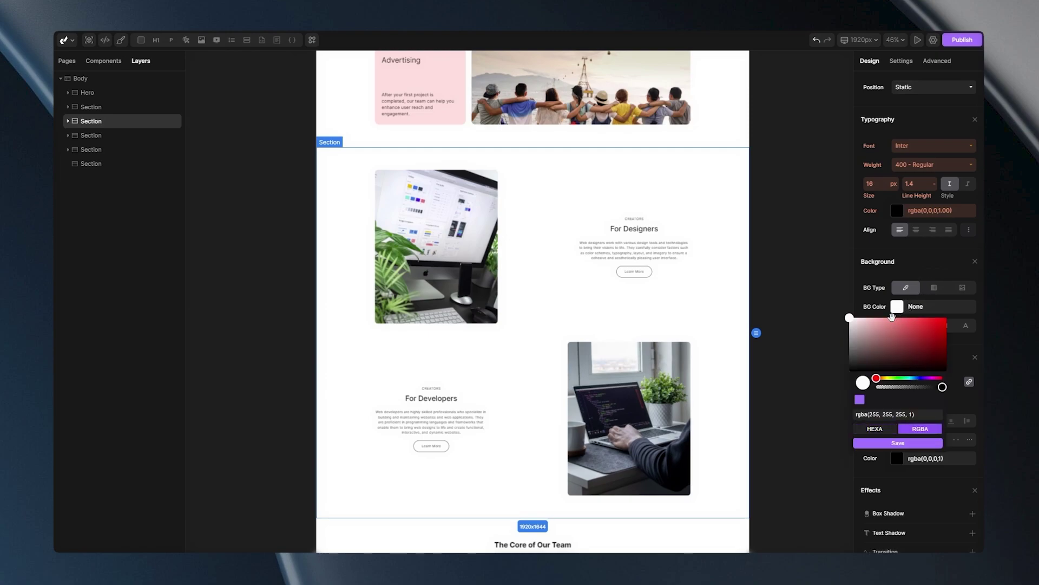
click(849, 322)
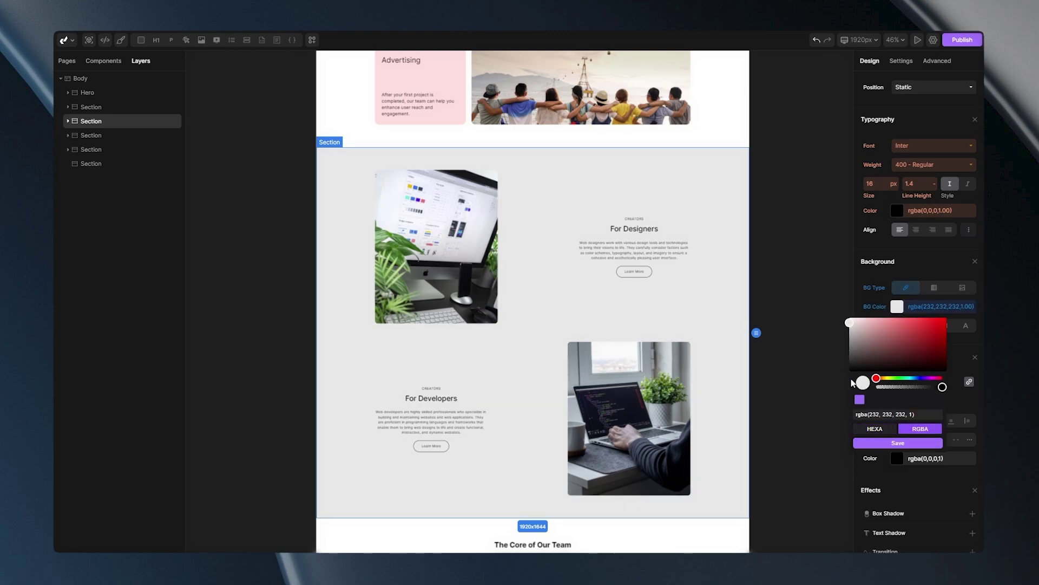
click(877, 444)
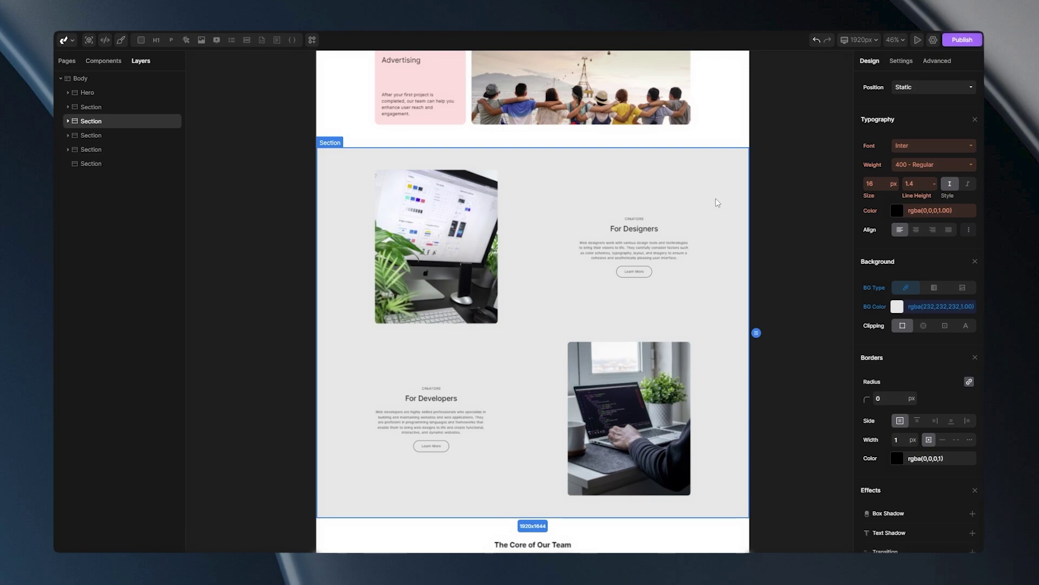
Set the section's typography colour to red rgba(255, 0, 0, 1) and pan to For Developers
scroll(922, 347, up, 5)
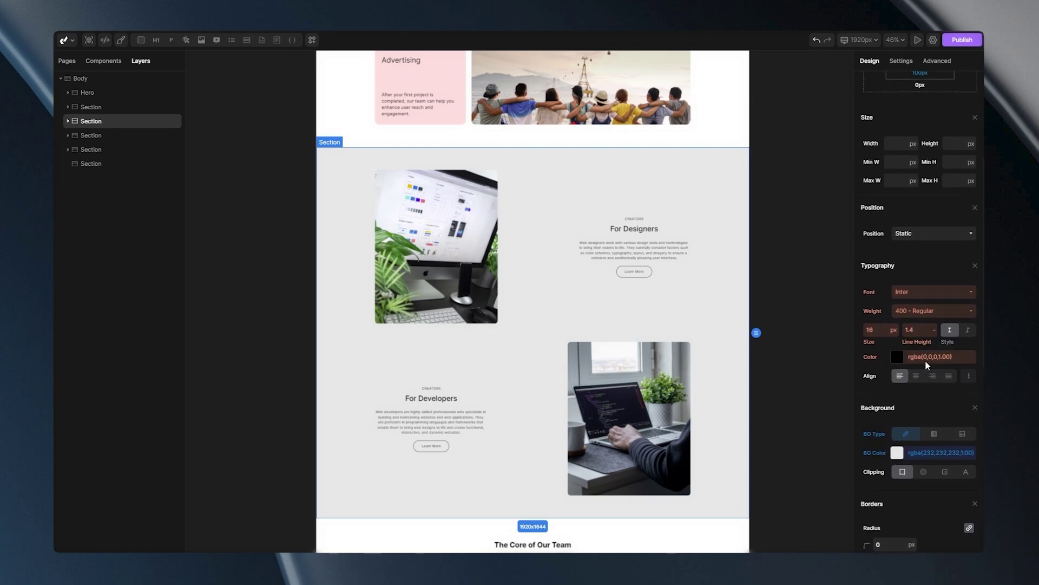
click(895, 359)
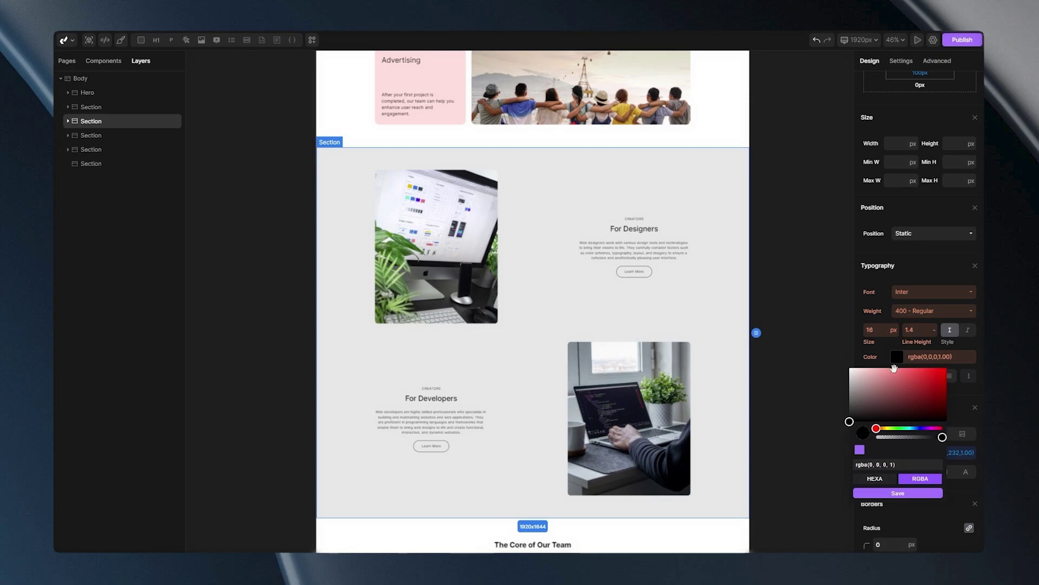
drag(895, 382, 963, 370)
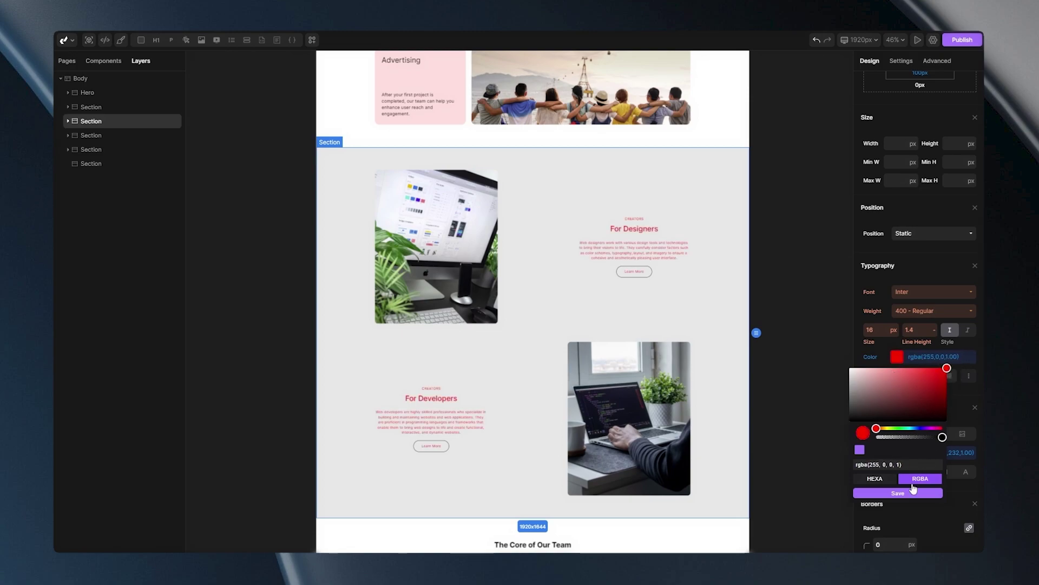
right_click(913, 487)
click(912, 490)
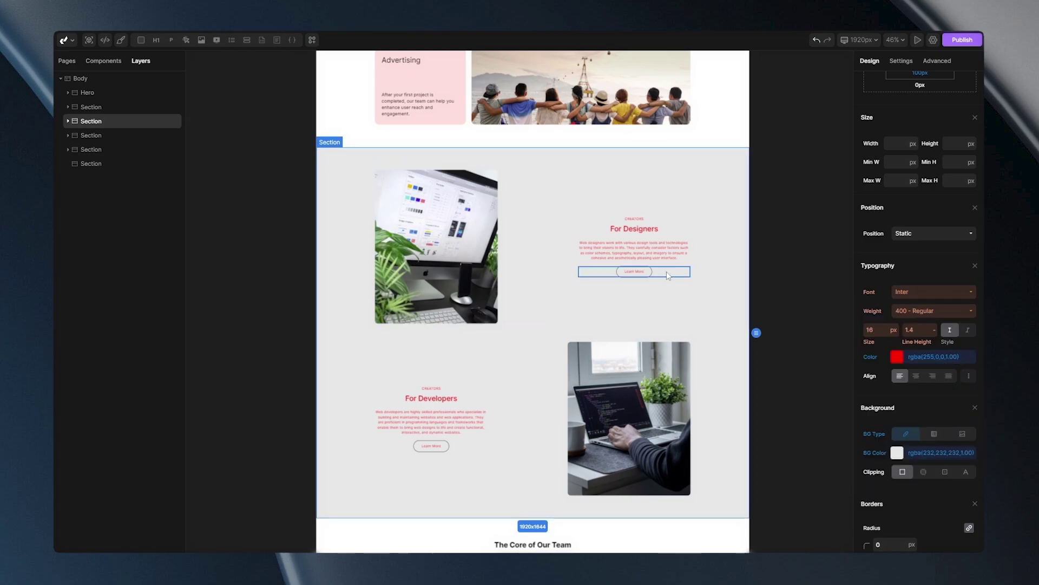
scroll(668, 275, up, 5)
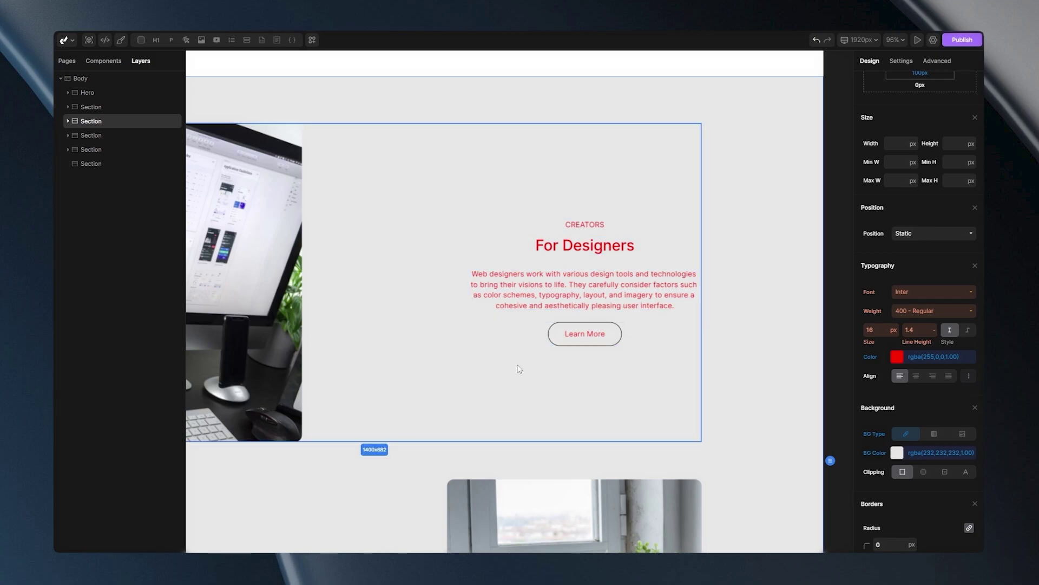
drag(320, 505, 510, 308)
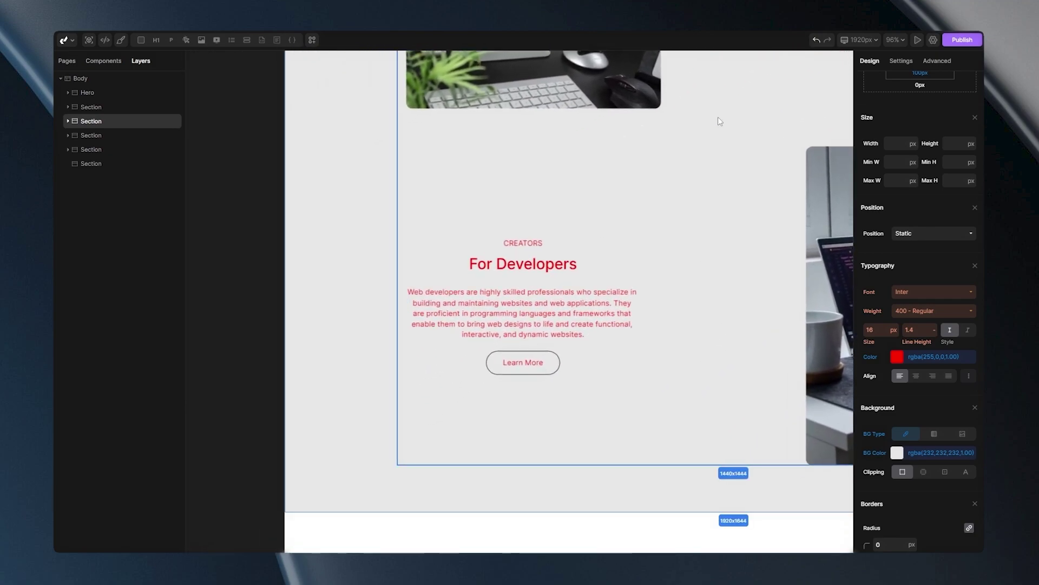
Try a 40 px text size, then reset the section's text to inherited 16 px black
scroll(684, 128, down, 5)
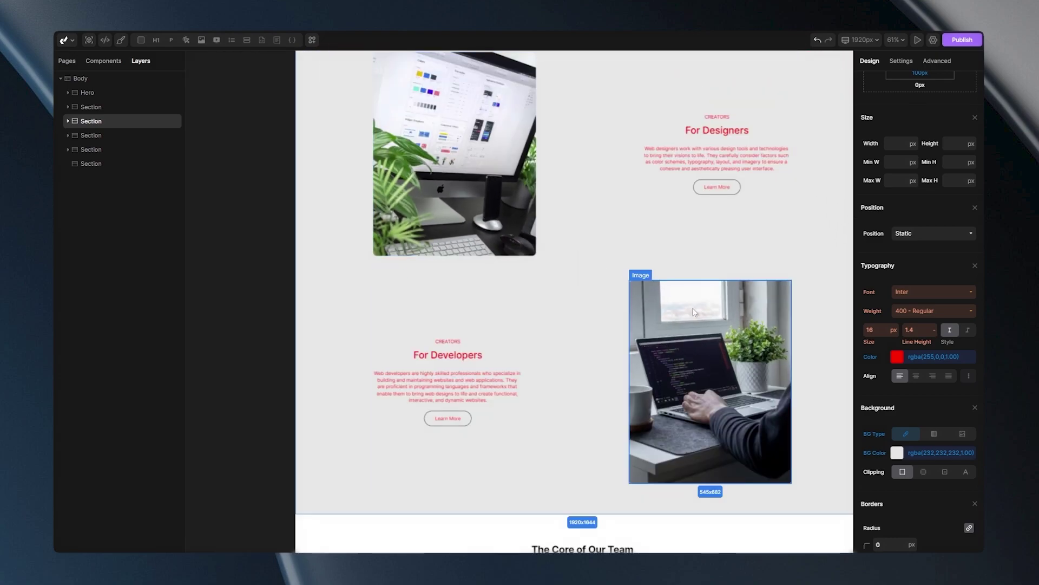
click(881, 329)
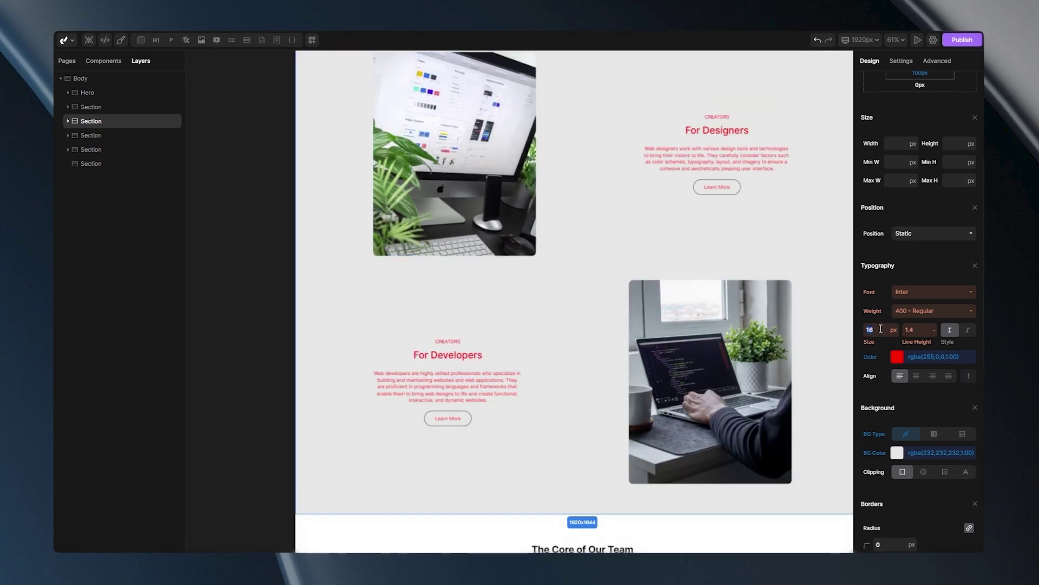
text(40)
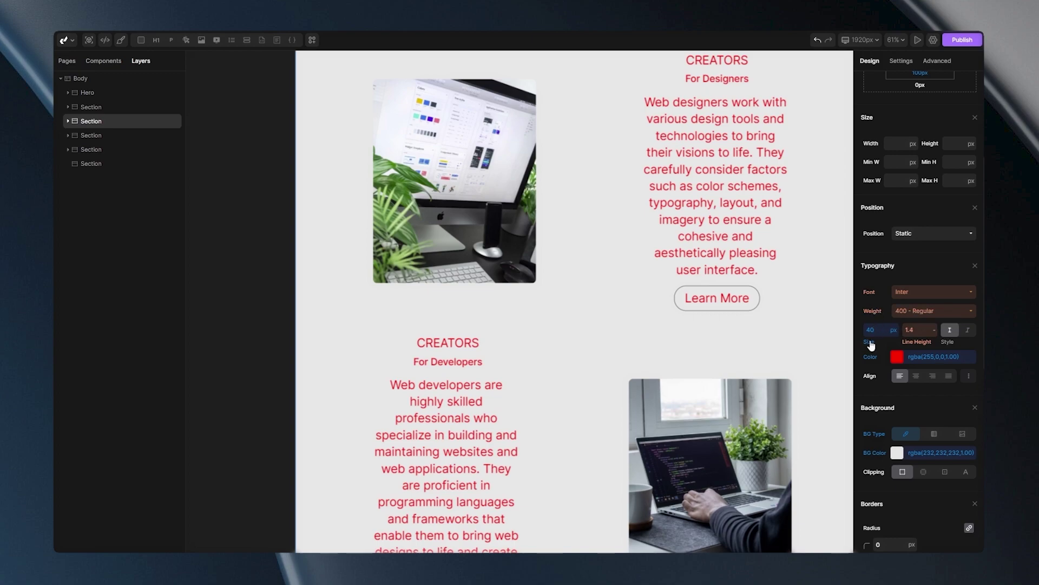
click(870, 342)
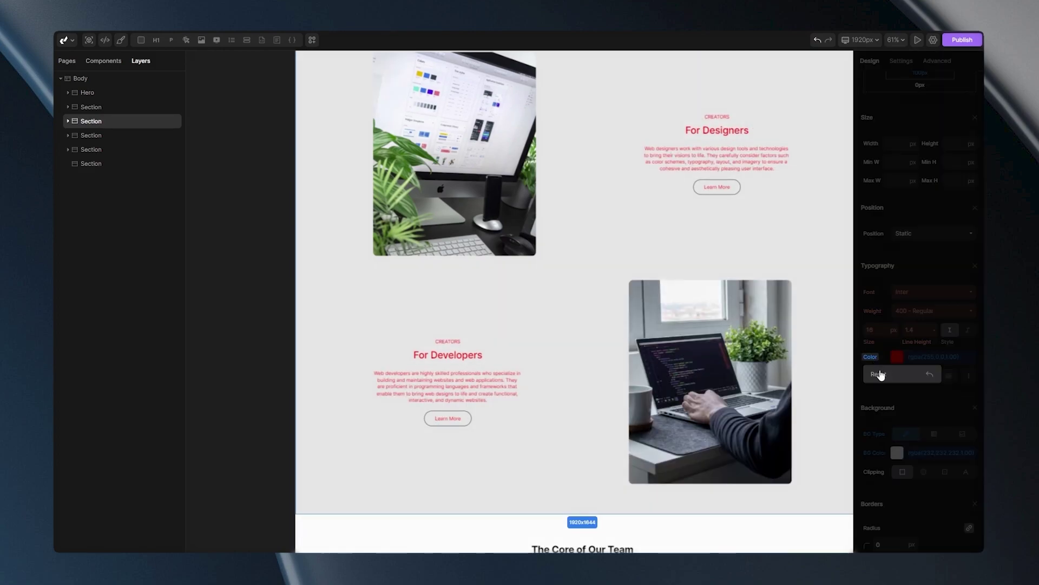
click(873, 359)
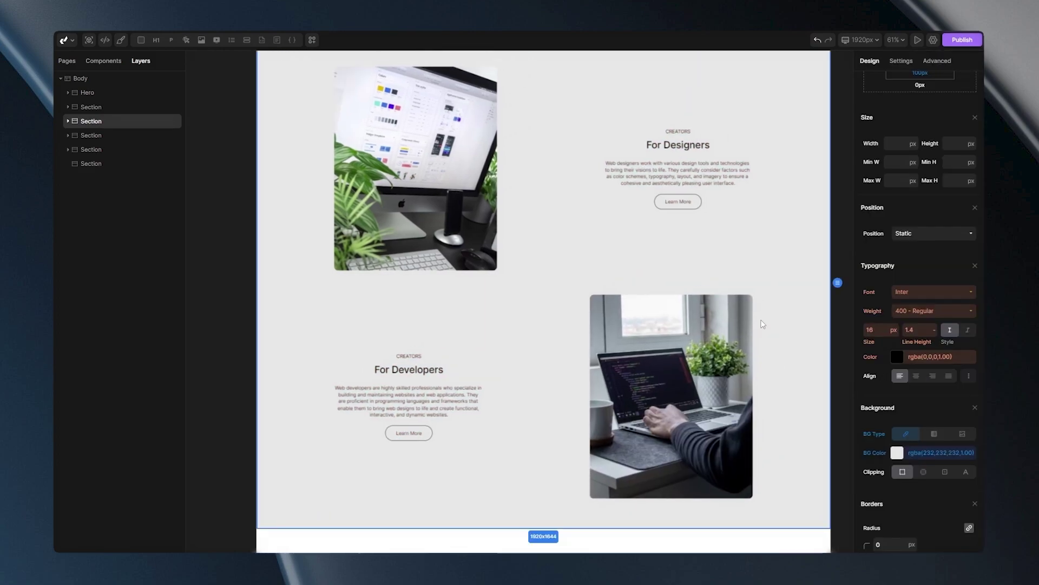
Select the For Designers and For Developers Heading 3 elements in turn
click(763, 323)
scroll(607, 318, up, 3)
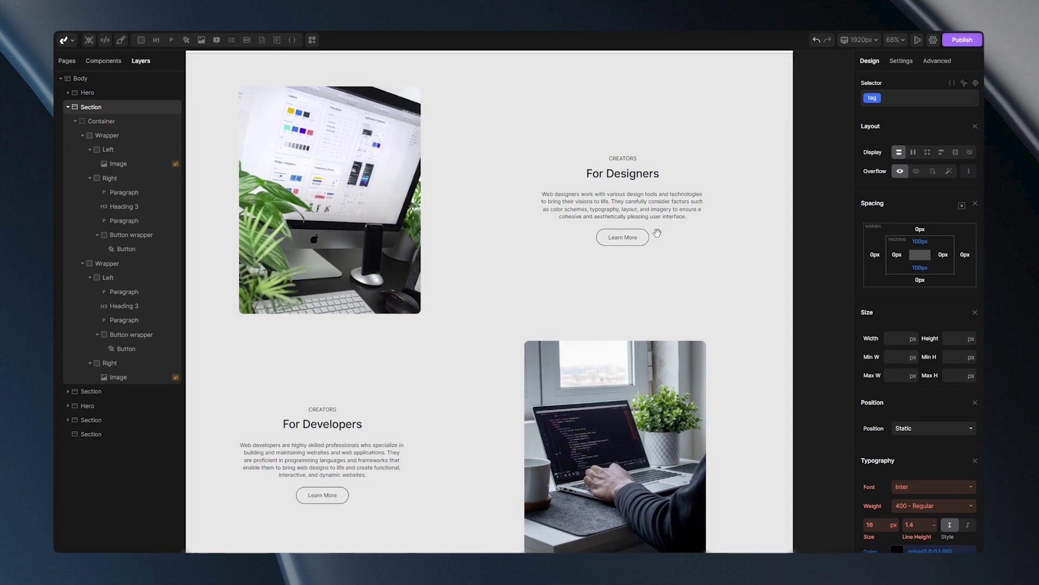
scroll(606, 320, up, 3)
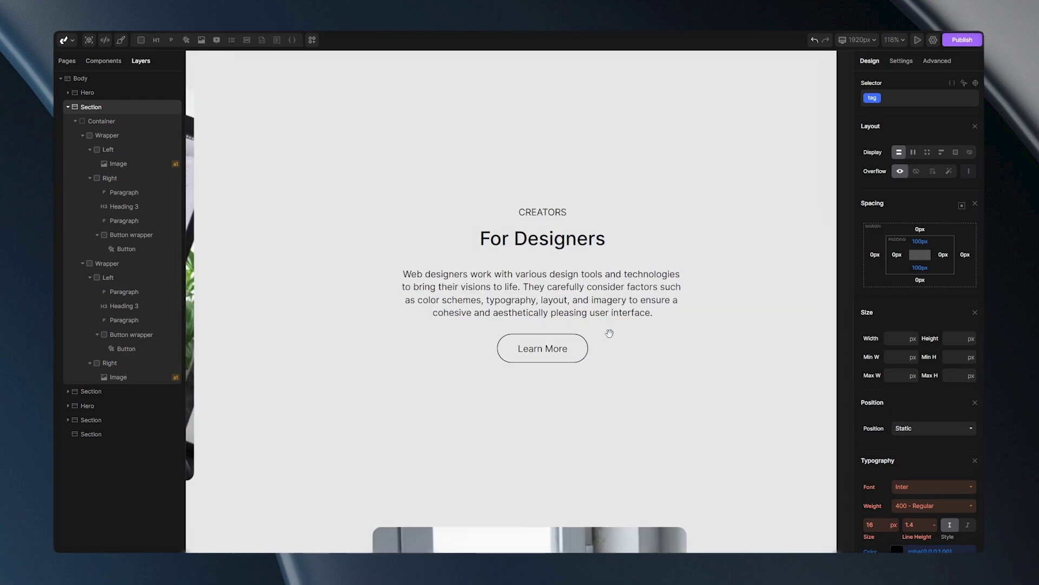
click(564, 247)
scroll(875, 329, down, 5)
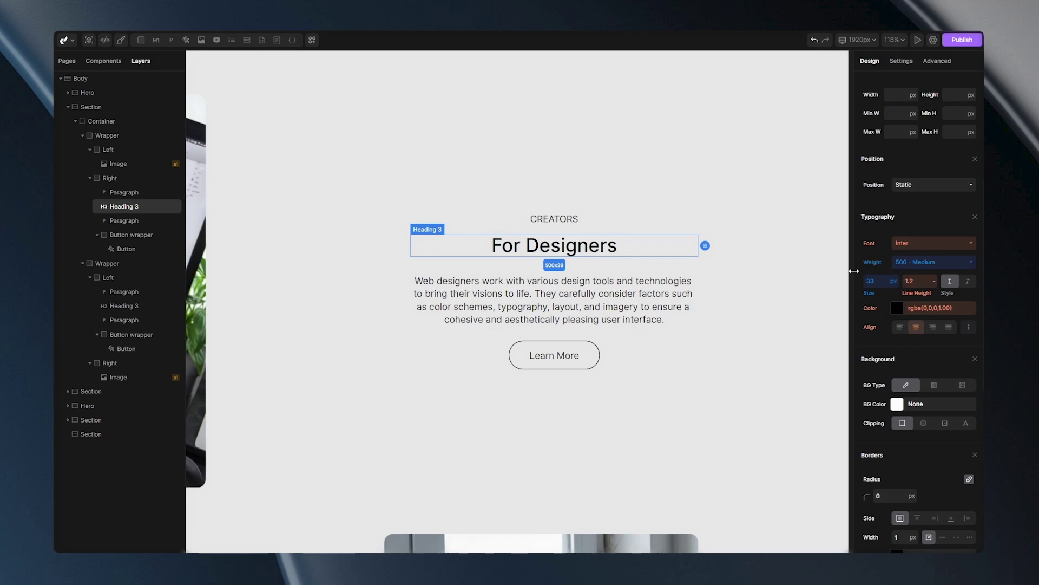
scroll(348, 465, up, 2)
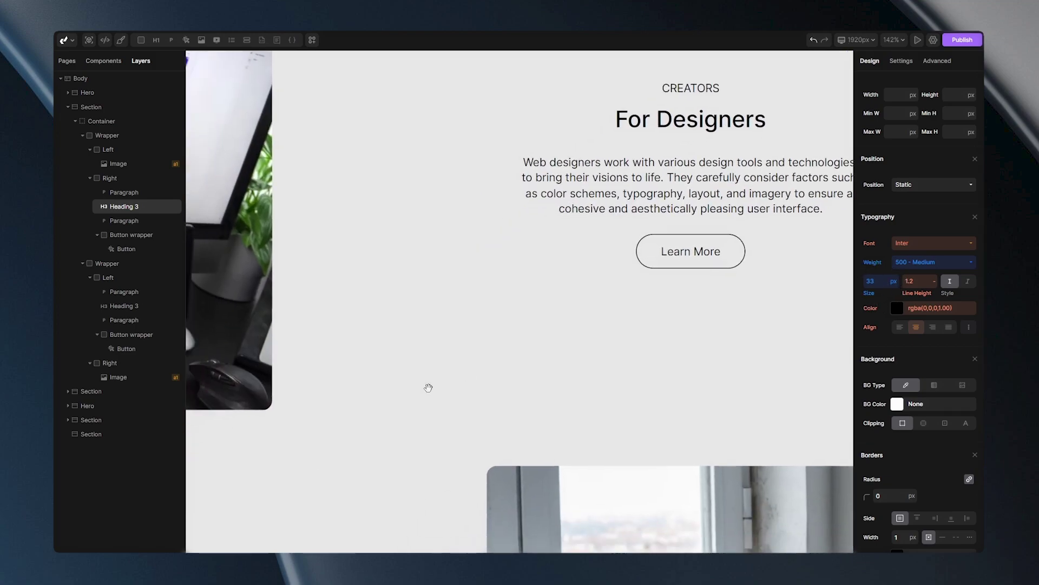
drag(427, 390, 812, 68)
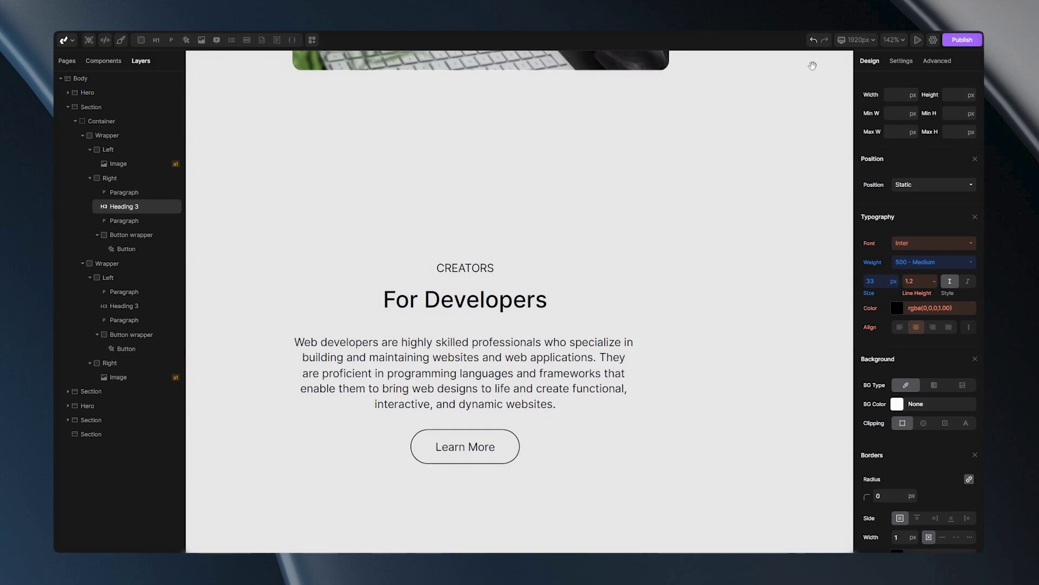
click(520, 293)
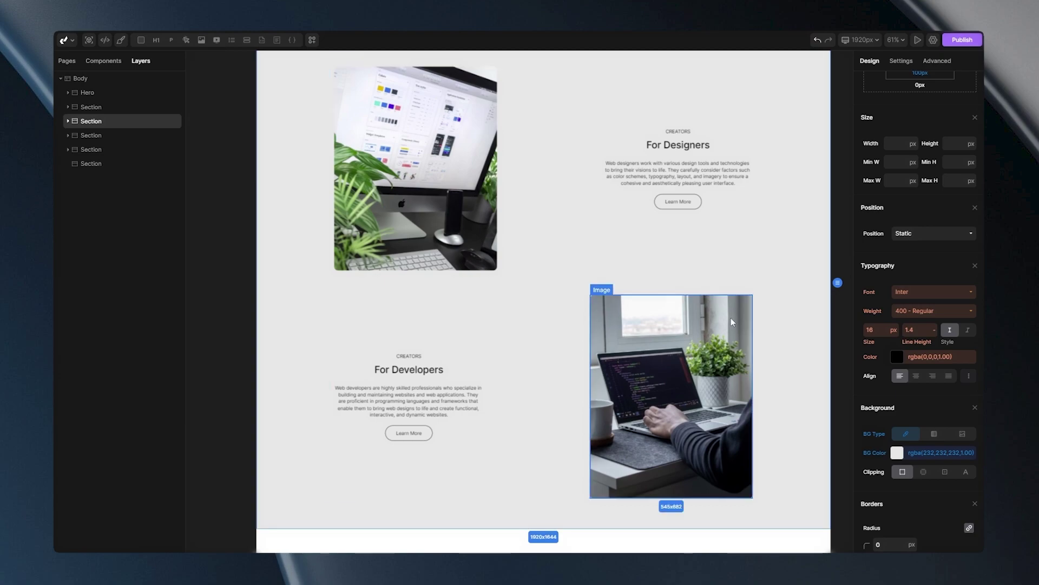
Compare an example site's Hero, Bio, Projects and Footer sections, then return to the hiking page
scroll(676, 202, down, 5)
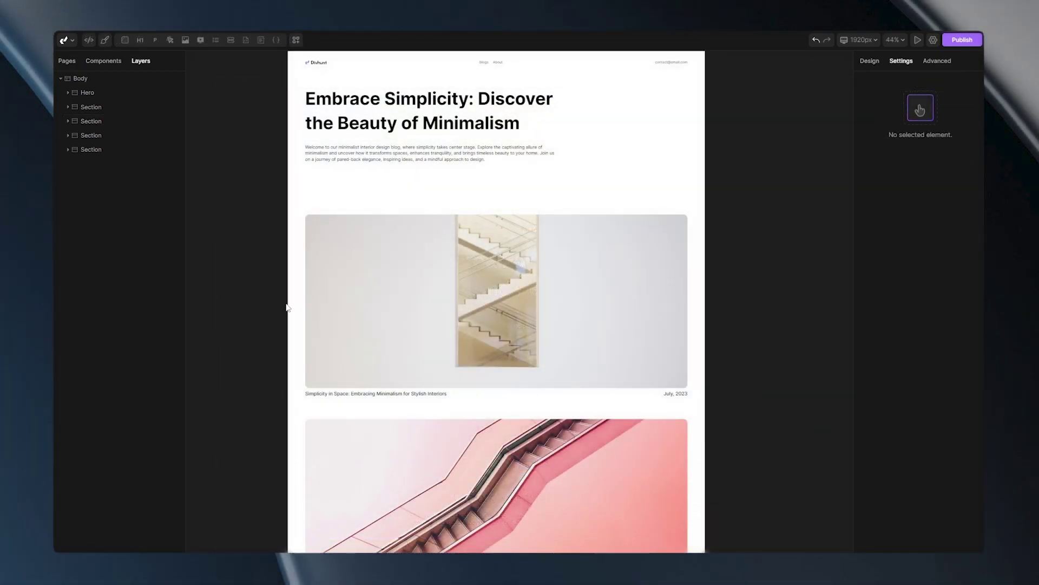
scroll(297, 307, down, 4)
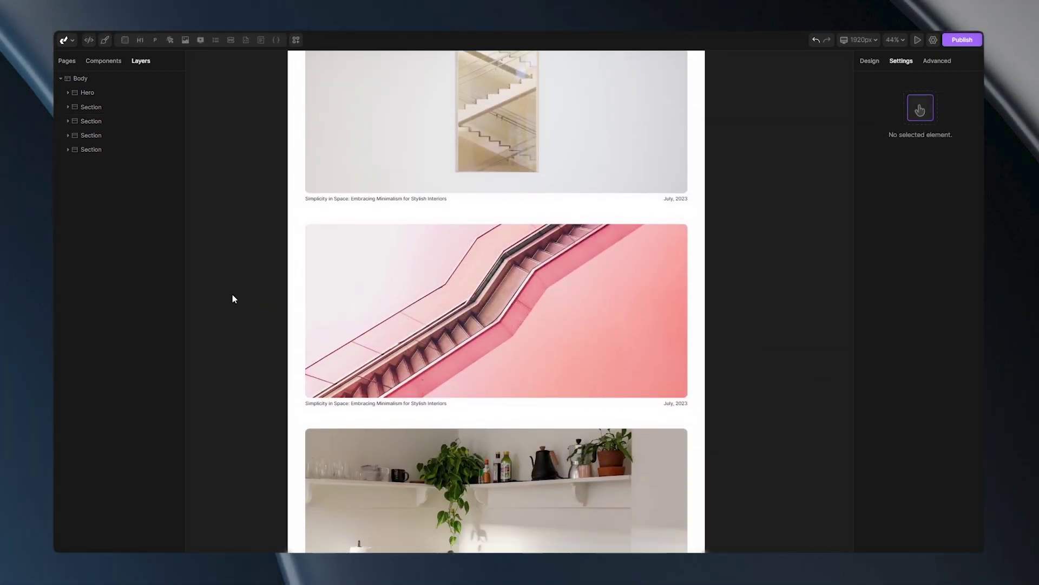
scroll(296, 287, down, 4)
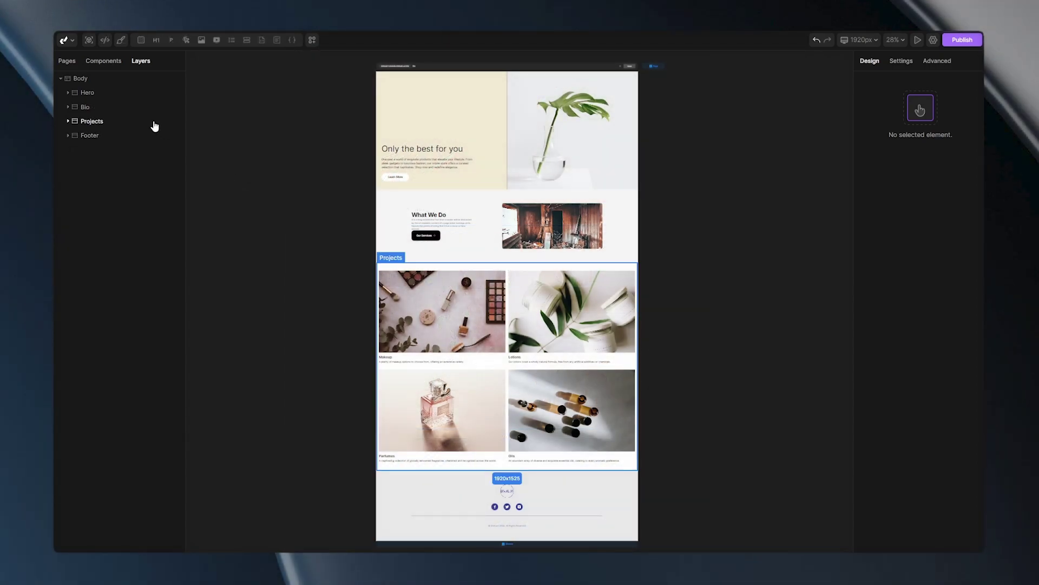
click(105, 96)
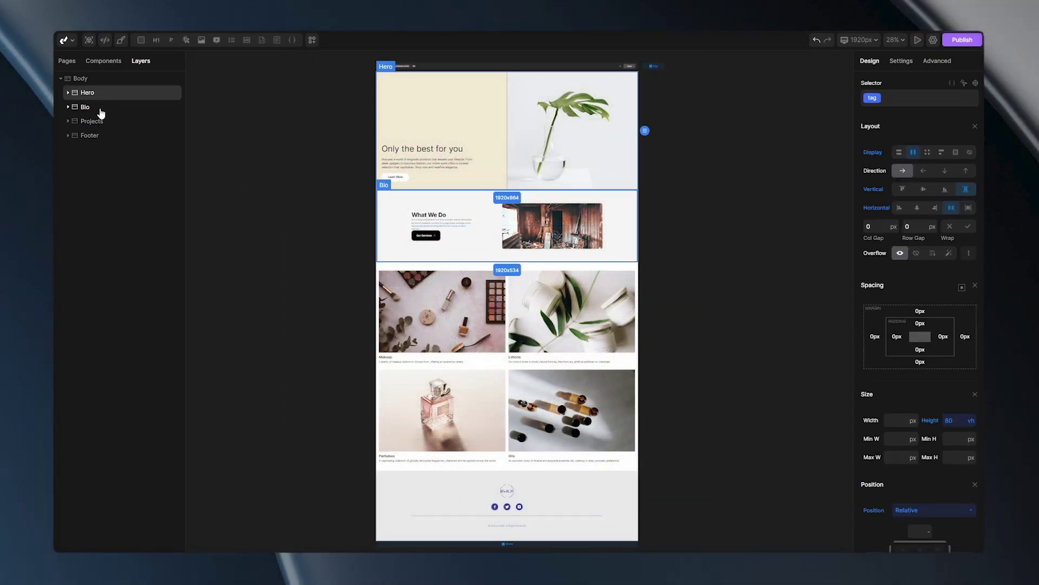
click(101, 111)
click(98, 122)
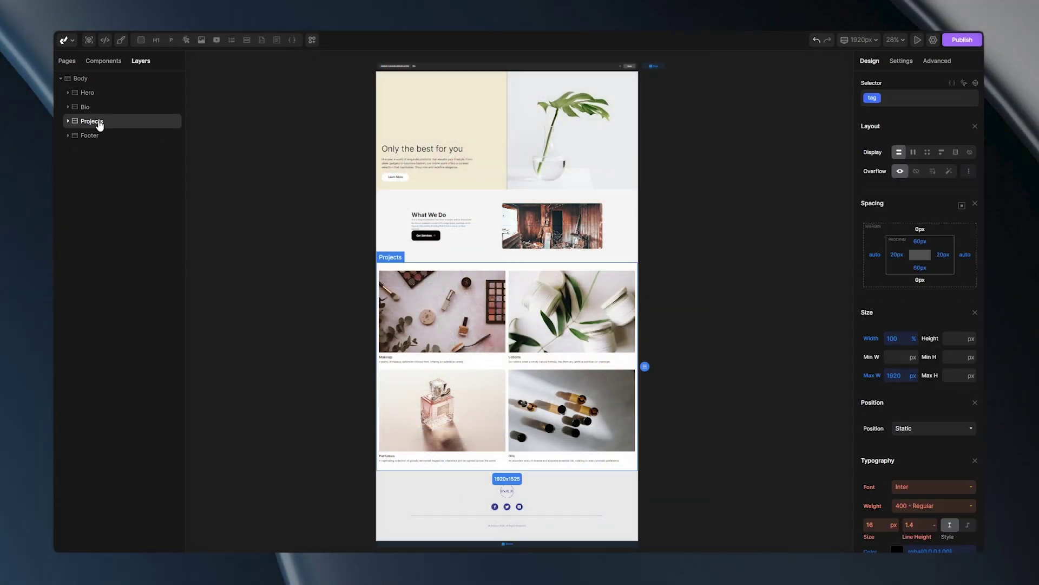
click(98, 143)
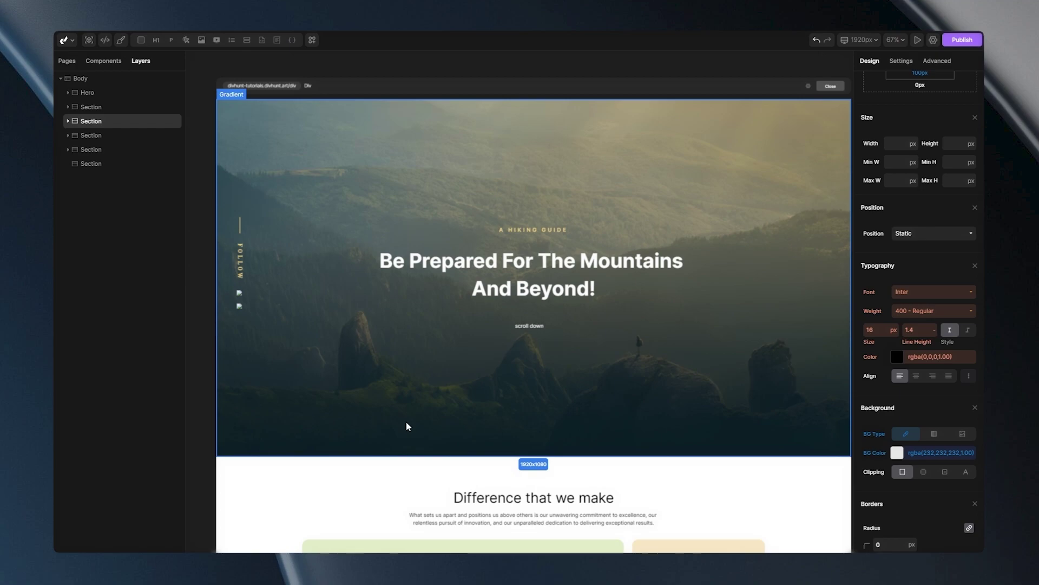
scroll(606, 407, down, 2)
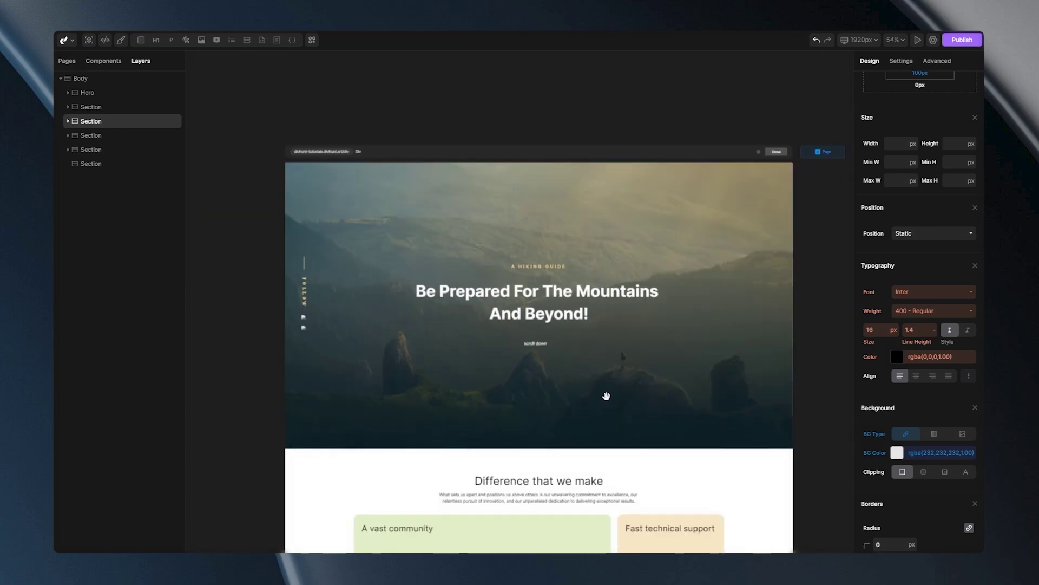